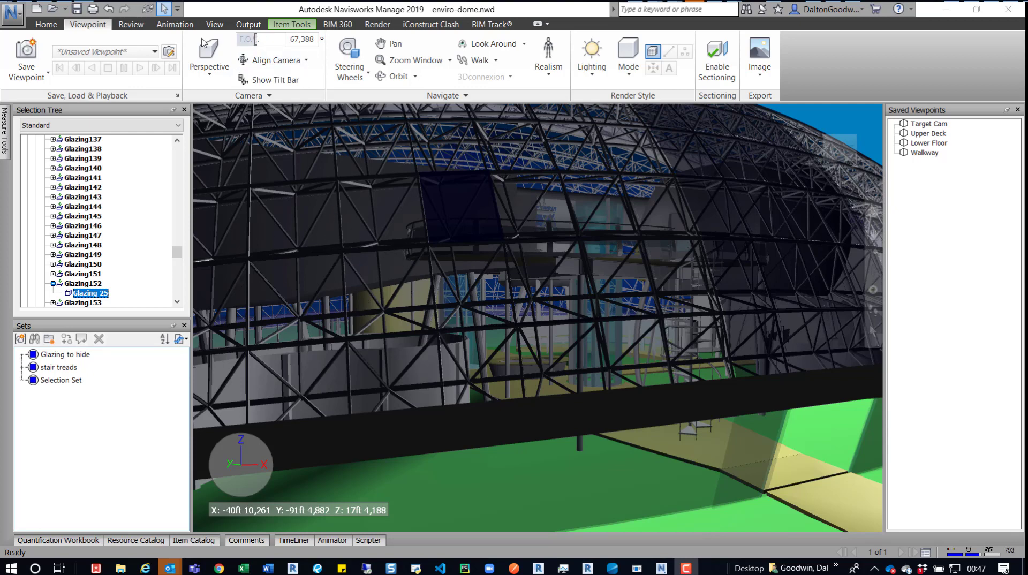
Check in the list of dockable windows that the Sets window is enabled
click(214, 24)
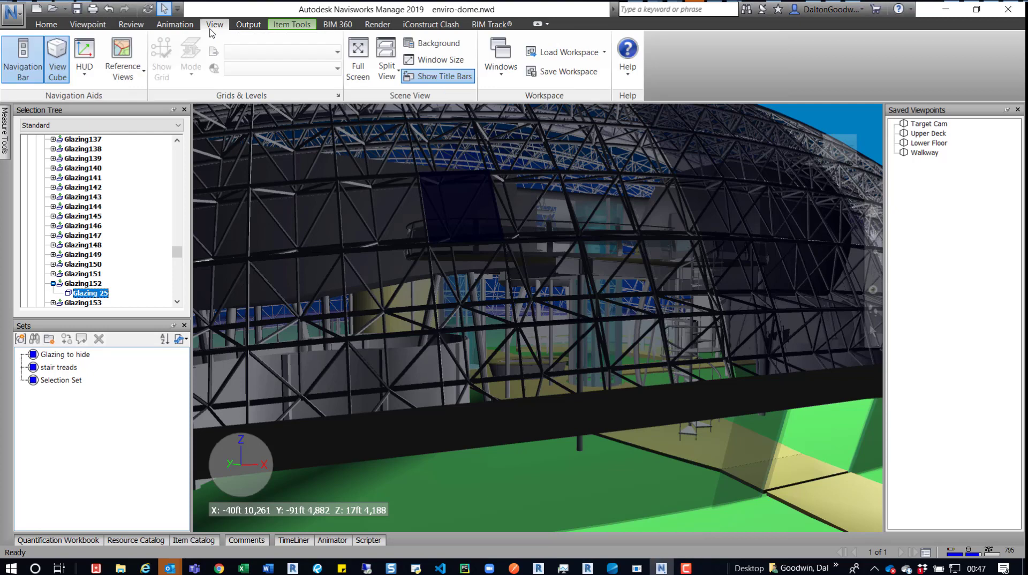
click(501, 63)
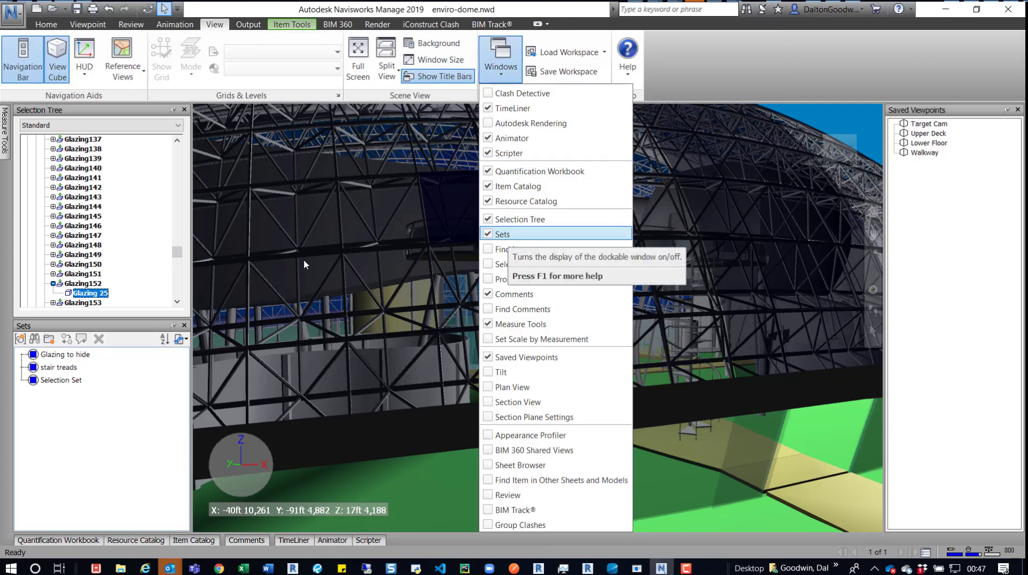
click(356, 229)
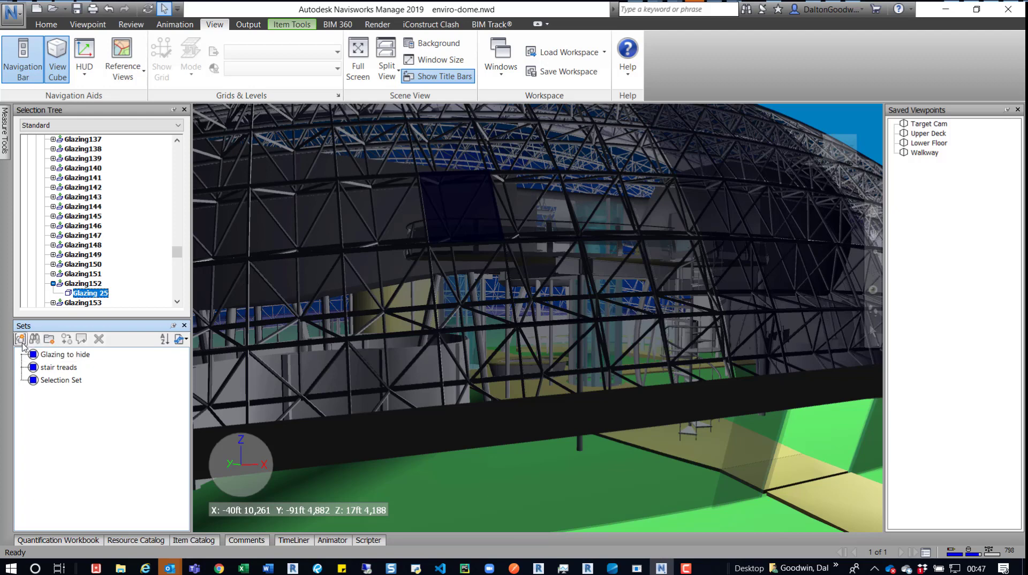
Select four adjacent glazing panels in one row of the dome, save them as a new selection set, and clear the selection
key(Escape)
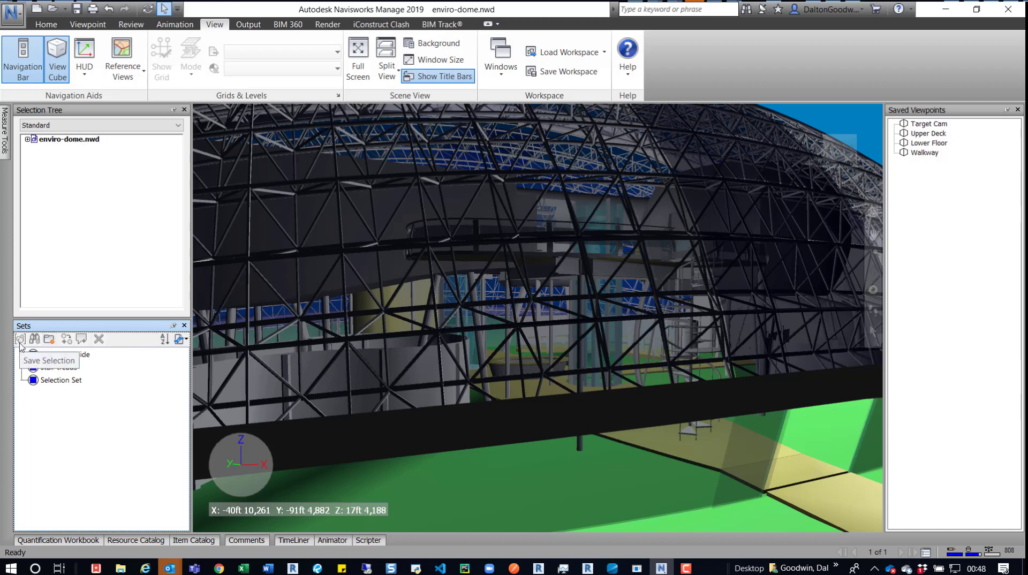
click(463, 282)
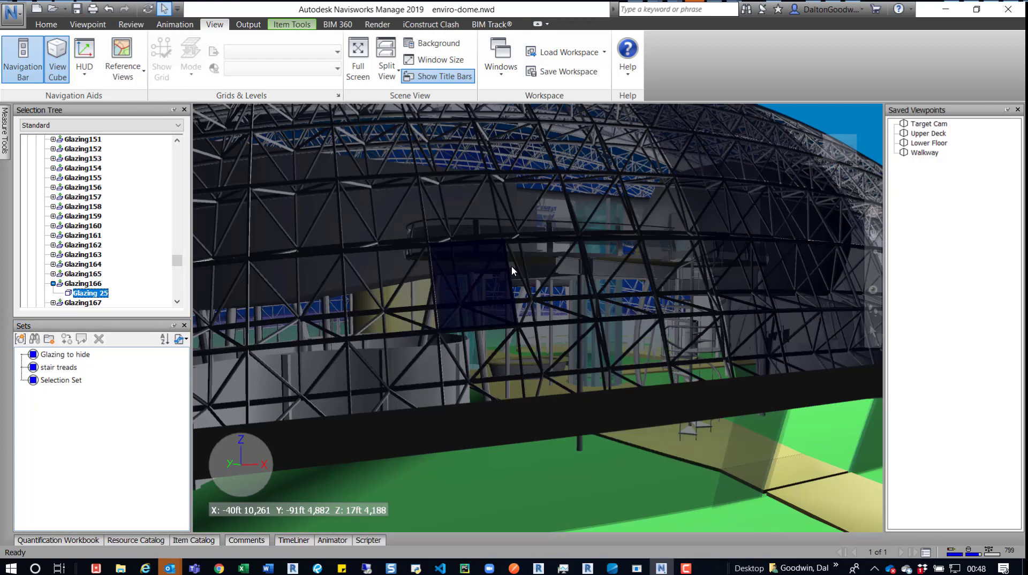
click(538, 283)
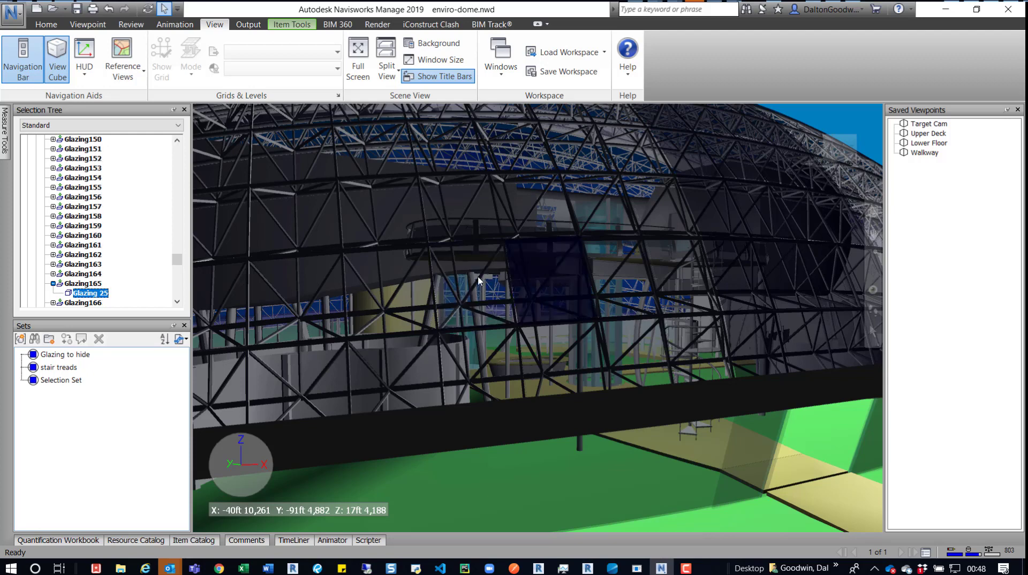
ctrl+click(480, 298)
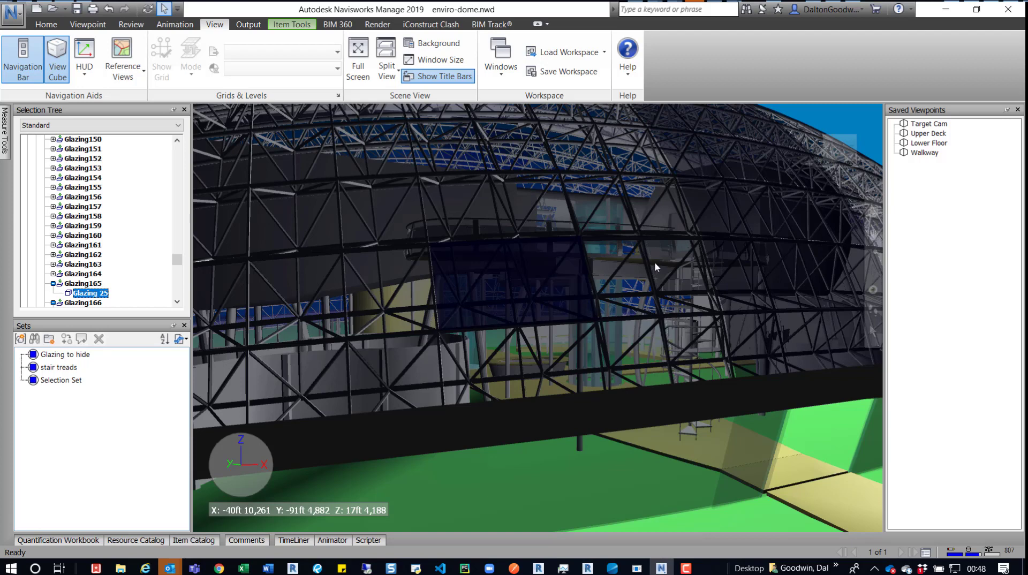
ctrl+click(629, 267)
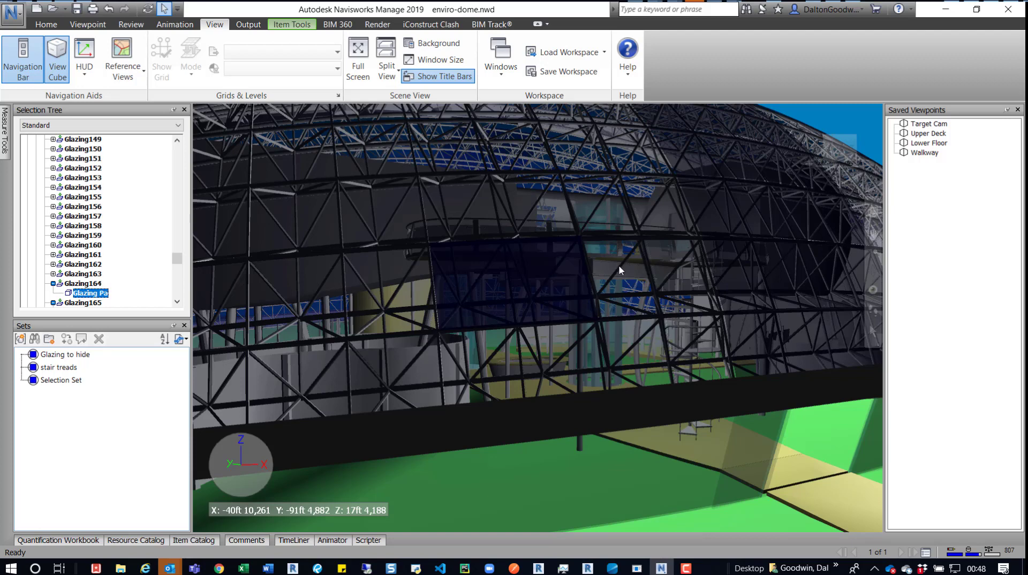
ctrl+click(668, 262)
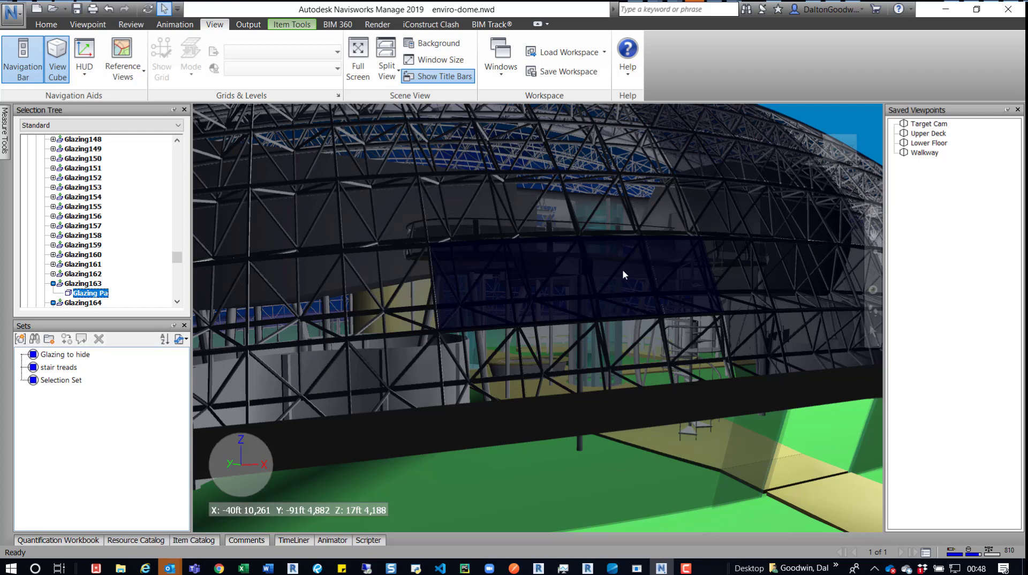
click(19, 340)
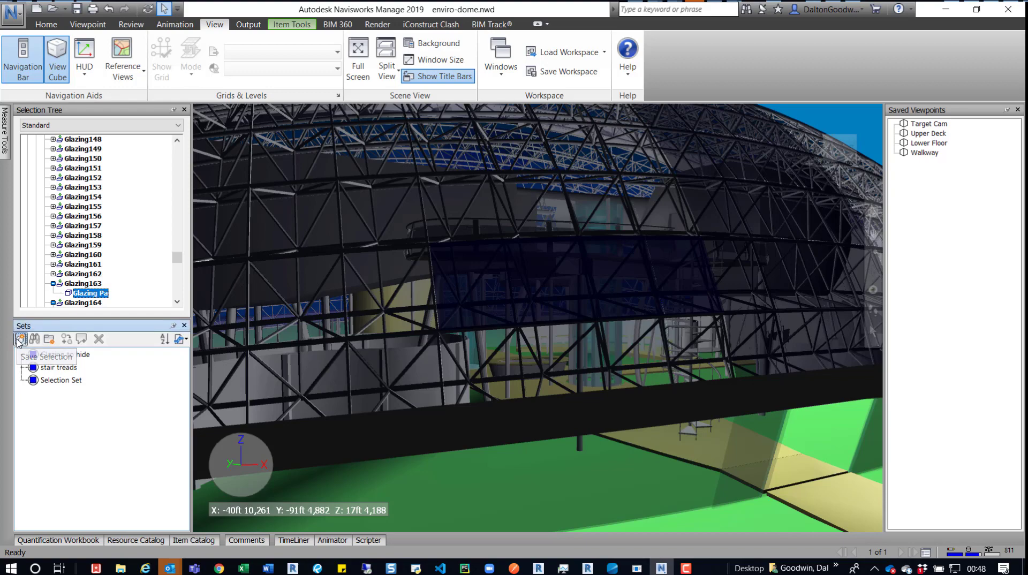
key(Escape)
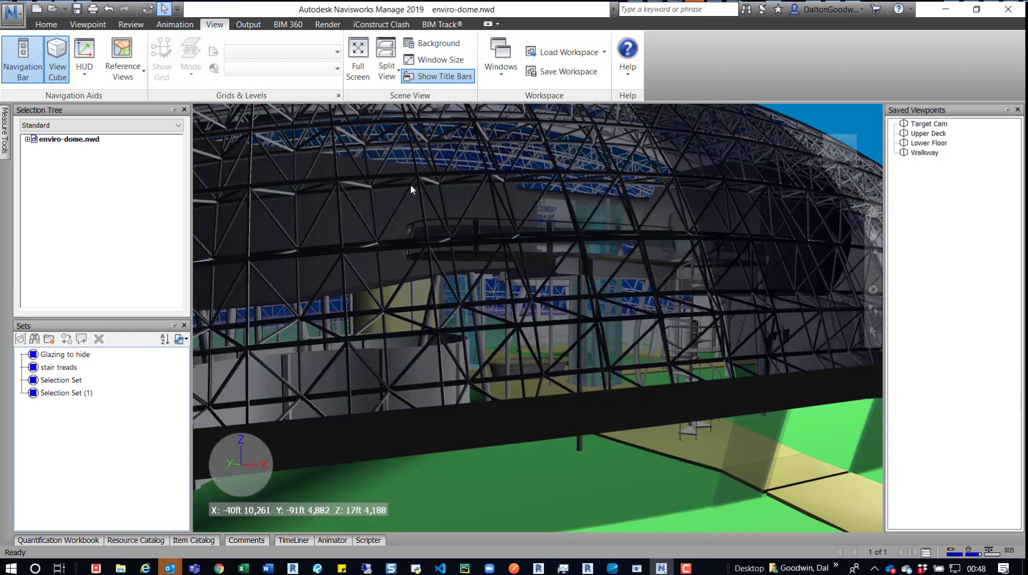
Recall Selection Set (1), add the four glazing panels in the row directly above, and update the set with the enlarged selection
click(66, 394)
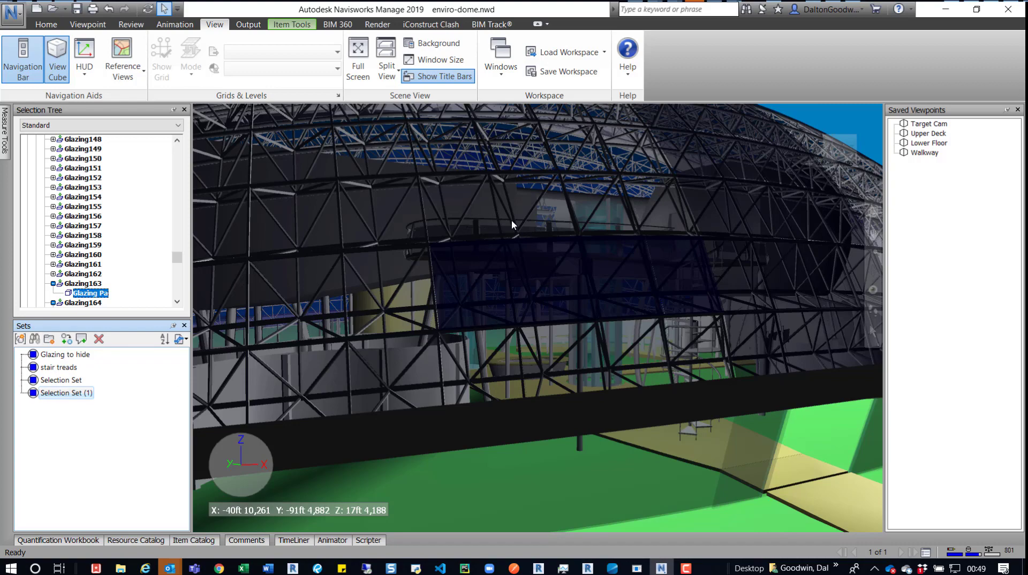
scroll(512, 219, up, 3)
middle_drag(541, 197, 537, 255)
scroll(538, 249, up, 5)
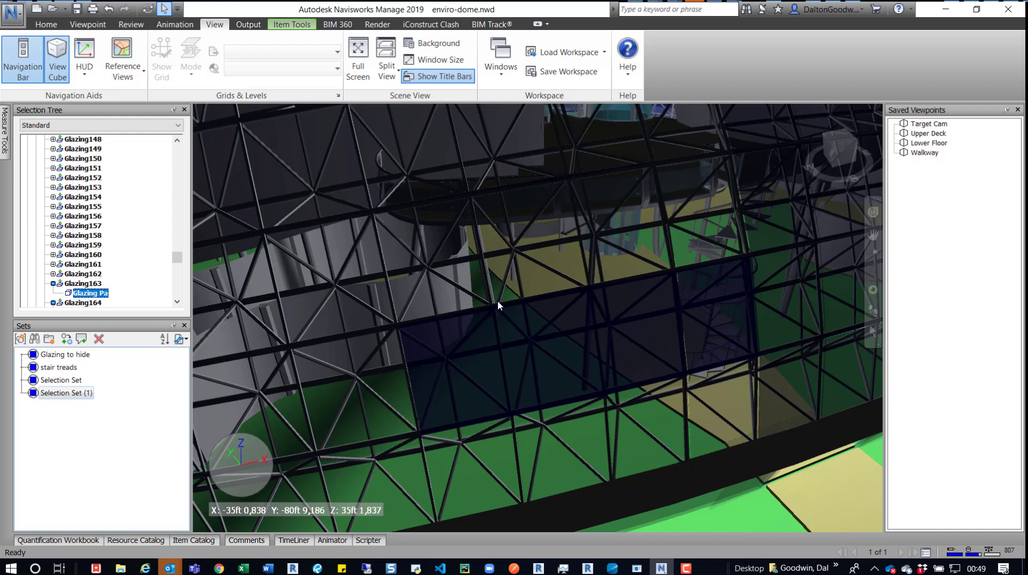
shift+middle_drag(498, 306, 491, 284)
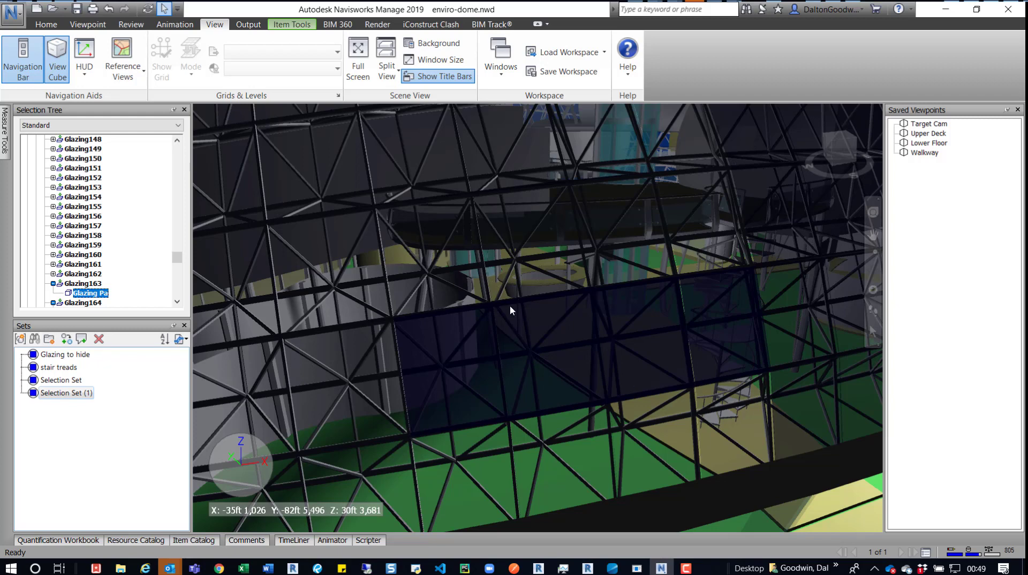
click(443, 240)
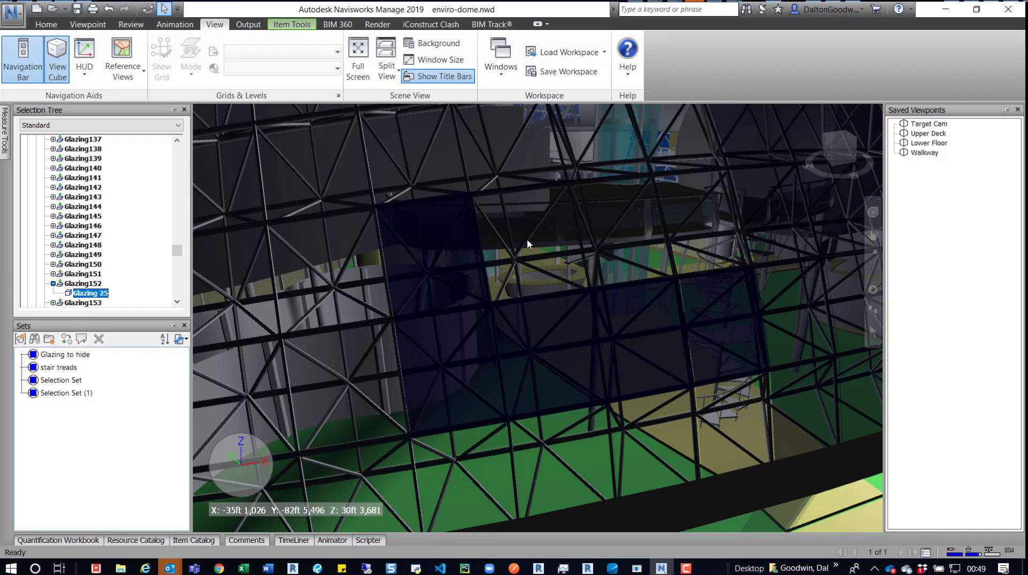
ctrl+click(568, 244)
ctrl+click(632, 233)
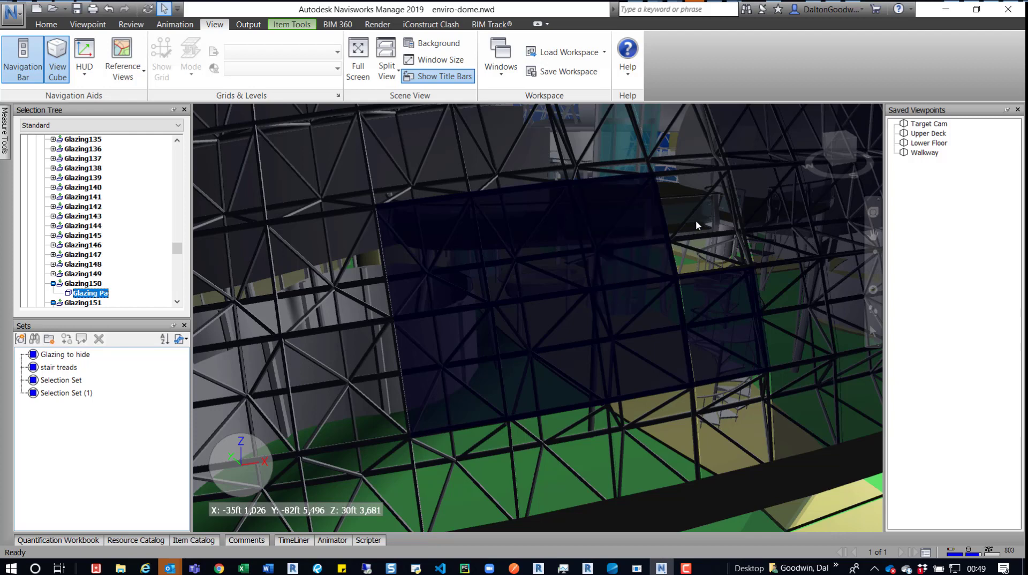
ctrl+click(698, 219)
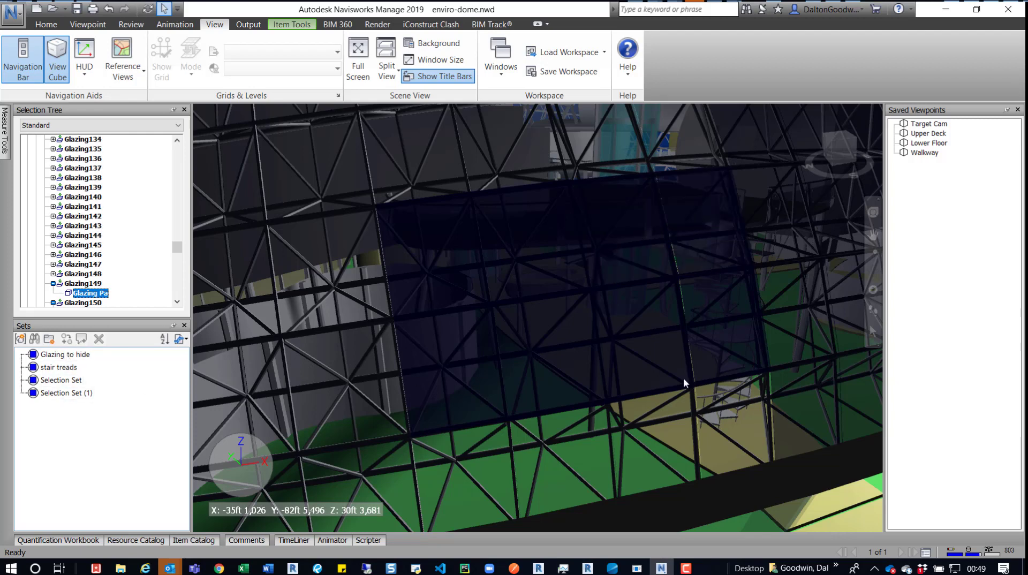
right_click(66, 393)
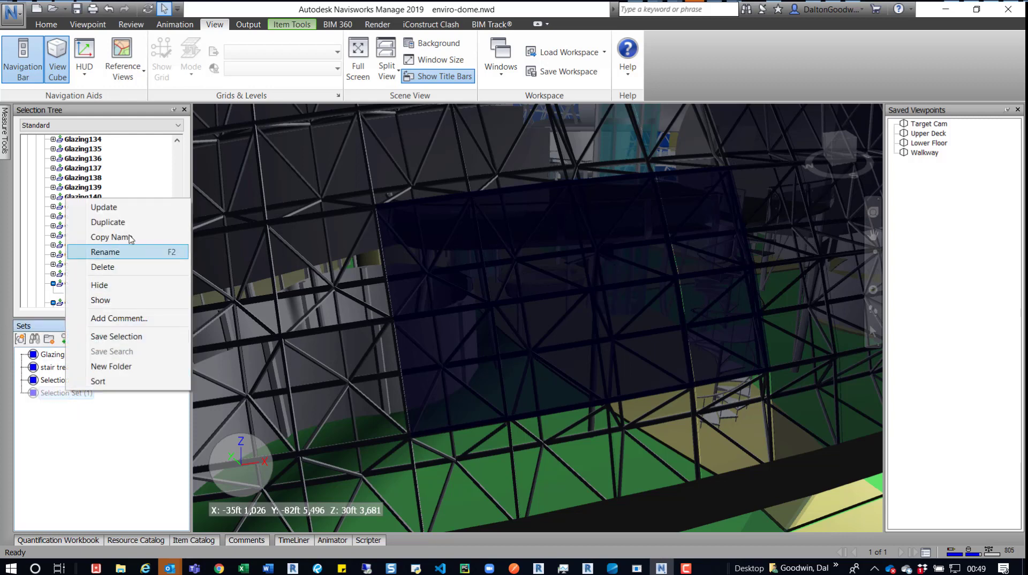
click(142, 214)
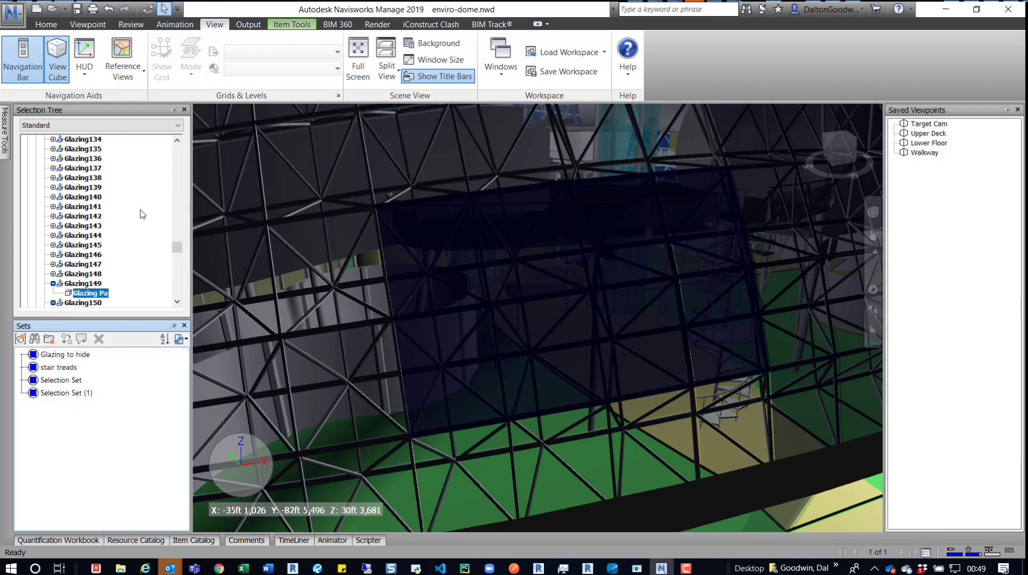
key(Escape)
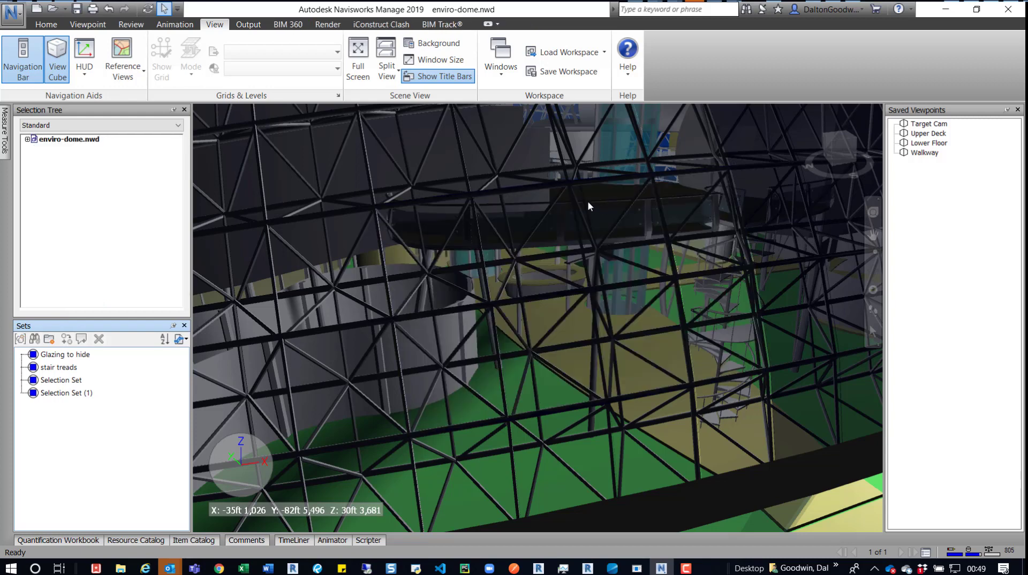
Recall Selection Set (1), remove the two leftmost glazing panels of the upper row, and update the set with the reduced selection
click(63, 394)
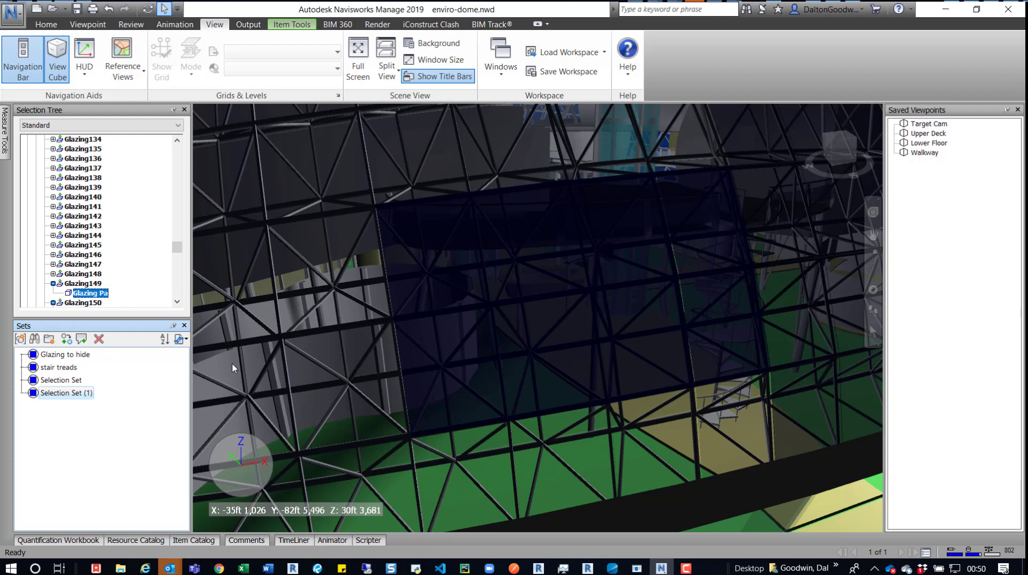
ctrl+click(443, 245)
ctrl+click(528, 248)
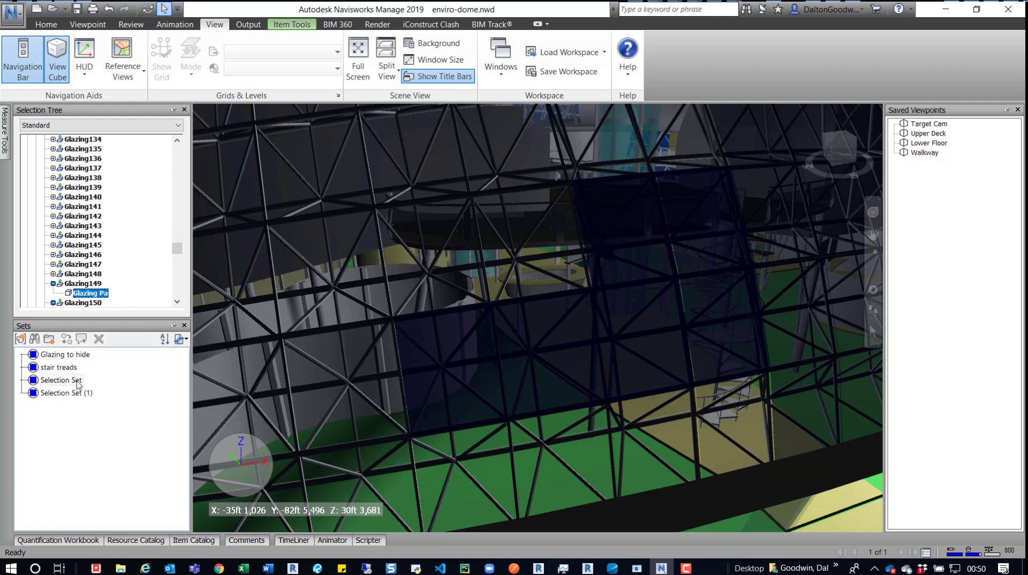
right_click(68, 395)
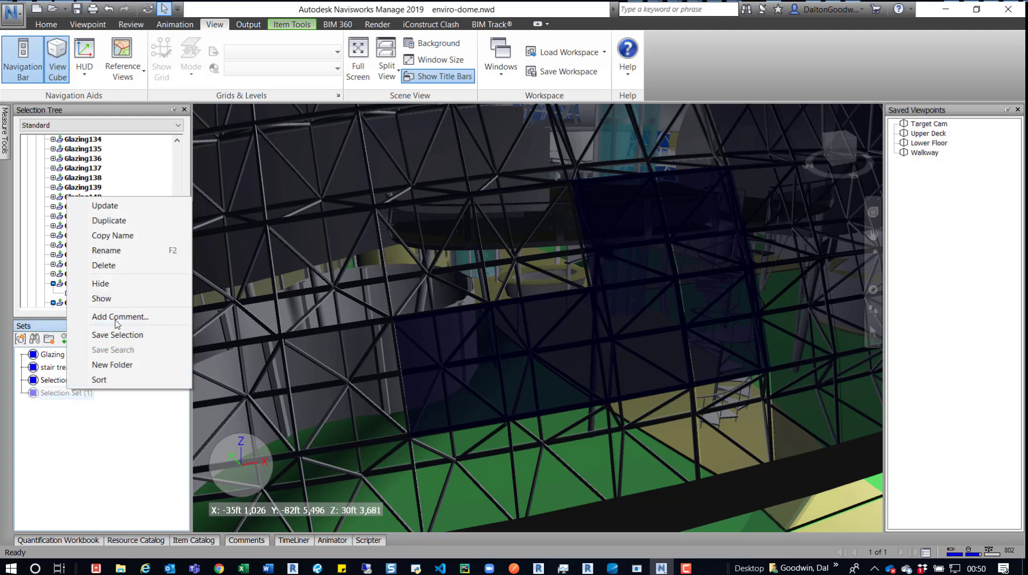
click(131, 206)
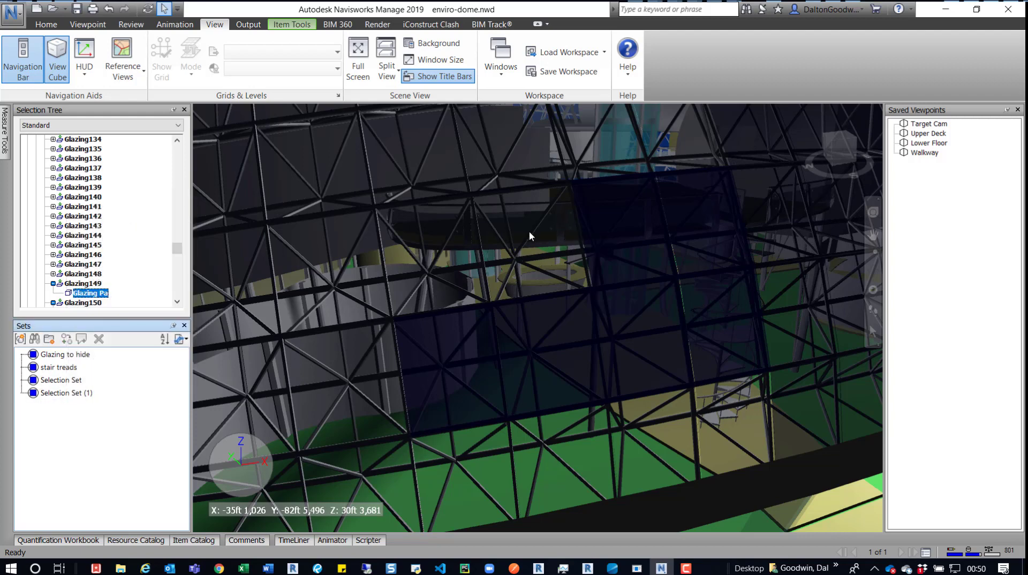
key(Escape)
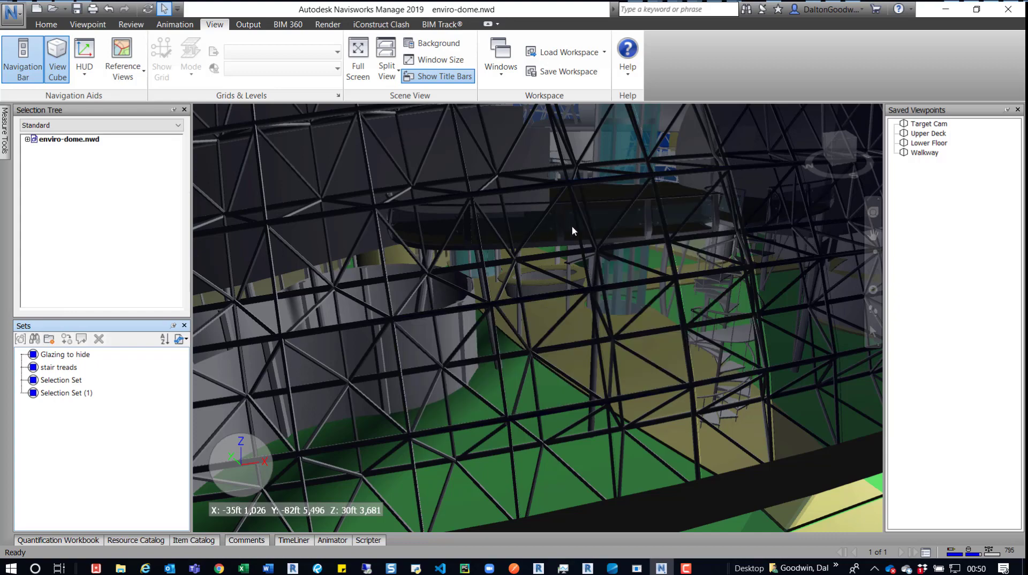
Recall Selection Set (1) to check its highlighted glazing panels and review the commands available for the set
click(76, 394)
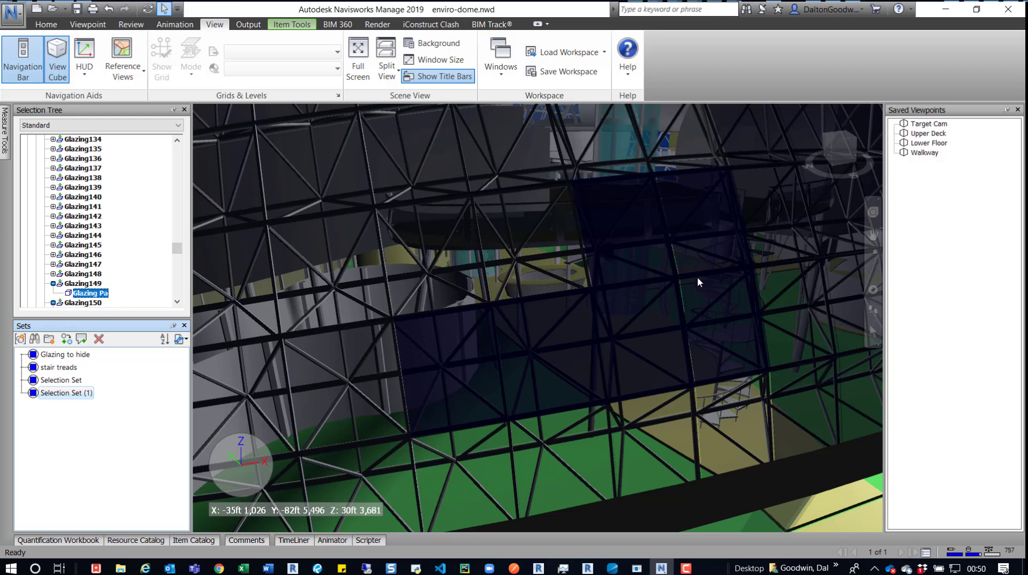
right_click(78, 396)
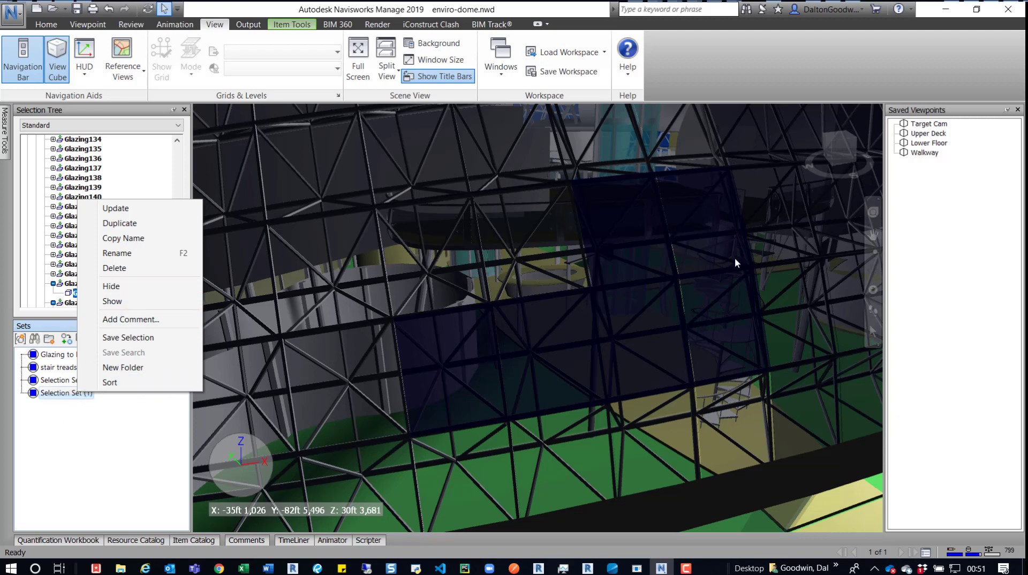
click(654, 198)
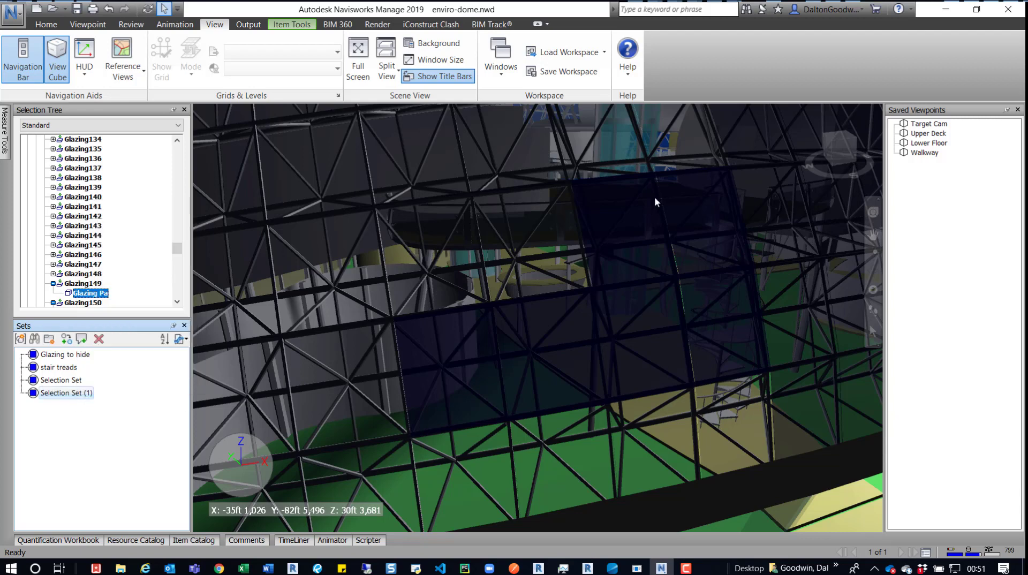